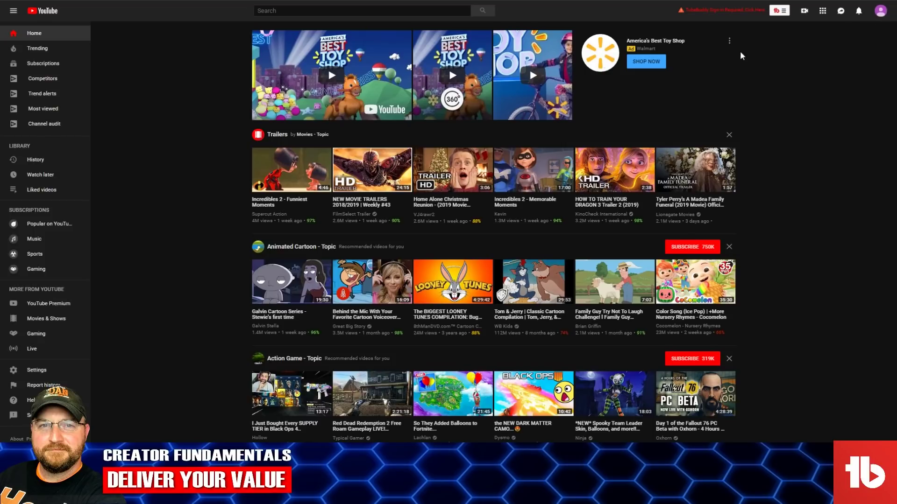
Create a YouTube channel for the signed-in account, filling in the channel's first and last name.
left_click(882, 12)
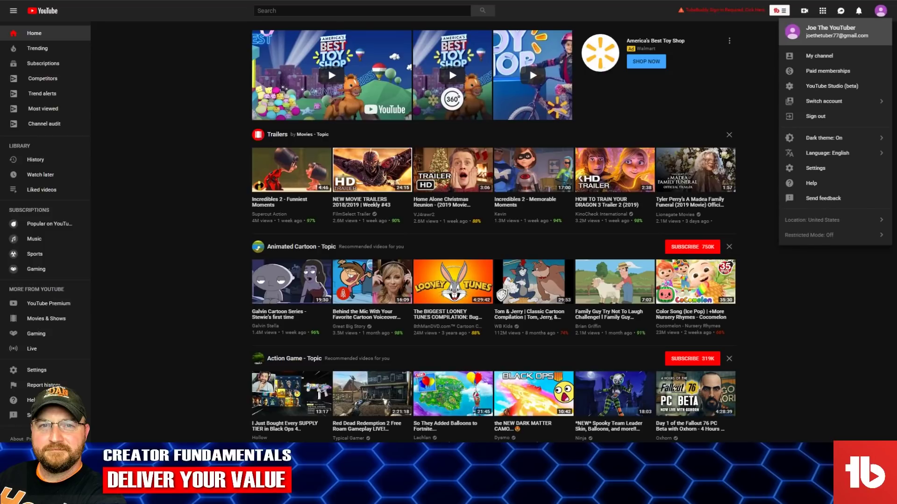
left_click(816, 57)
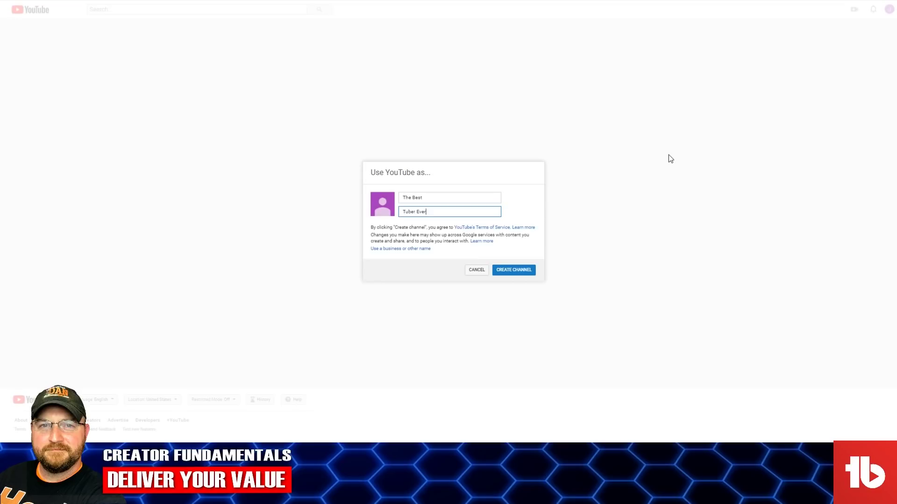
left_click(512, 269)
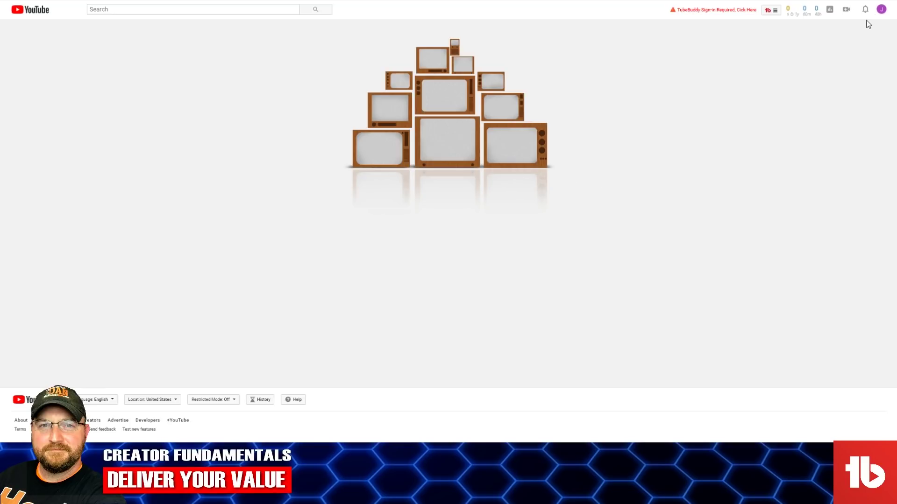
Open the new channel's page, go to YouTube Studio (beta) and dismiss its introduction.
left_click(881, 10)
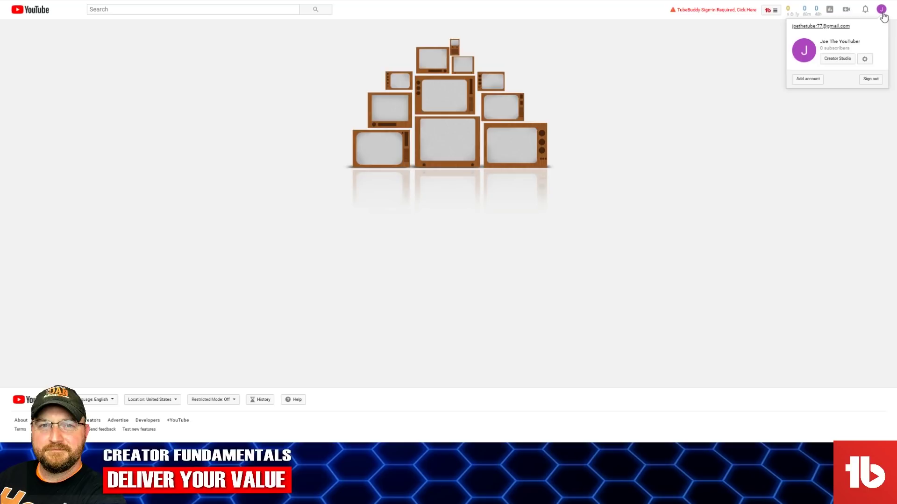
left_click(34, 18)
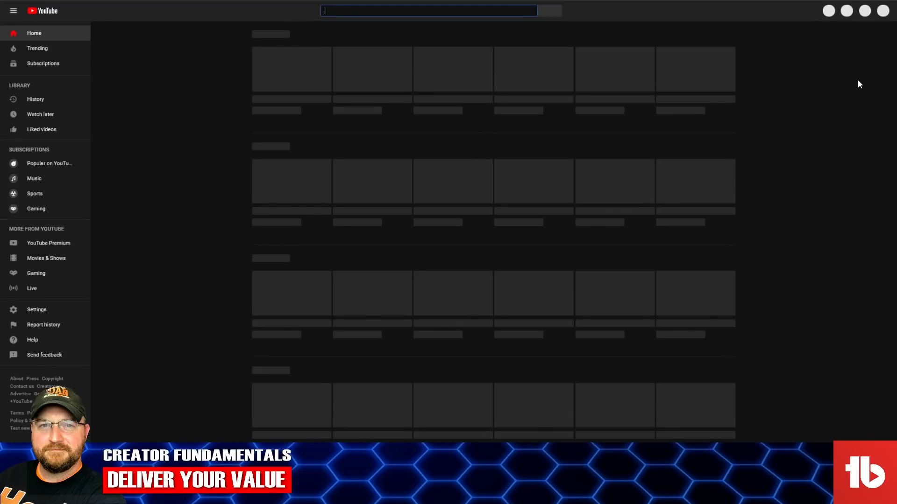
left_click(882, 11)
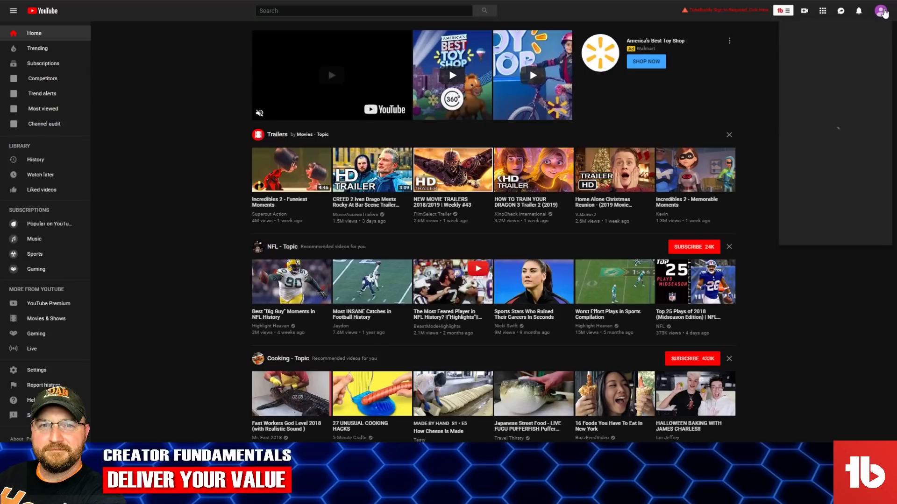
left_click(836, 58)
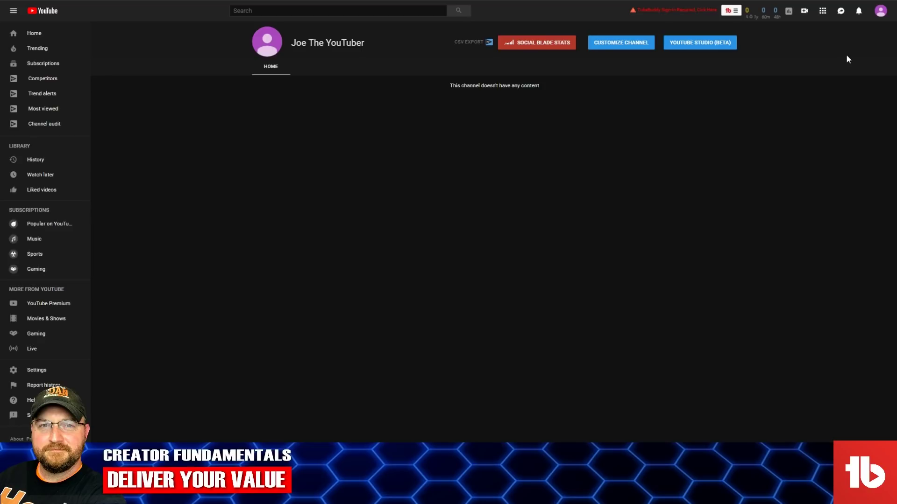
left_click(702, 43)
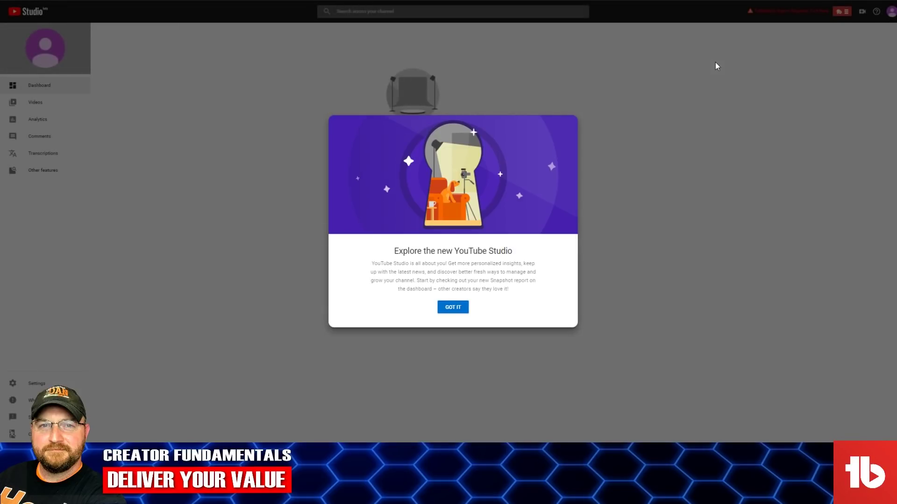
left_click(454, 309)
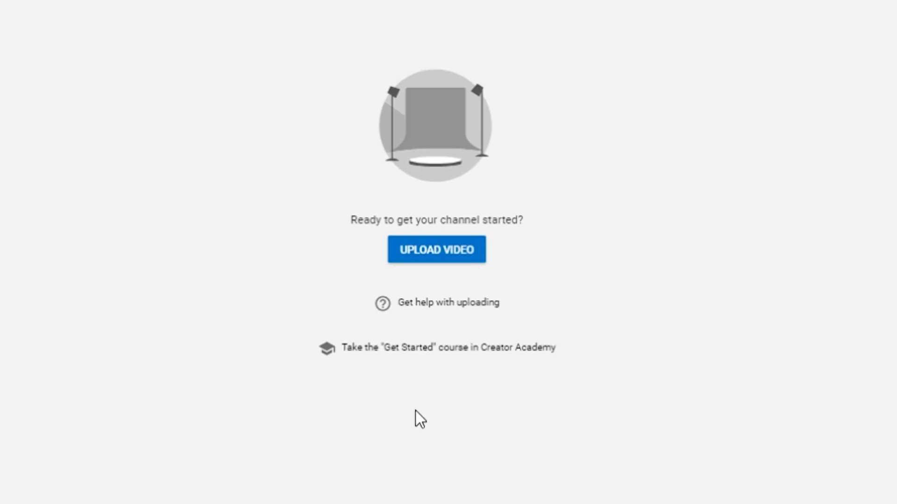
Start a video upload and set its visibility to Unlisted.
left_click(470, 258)
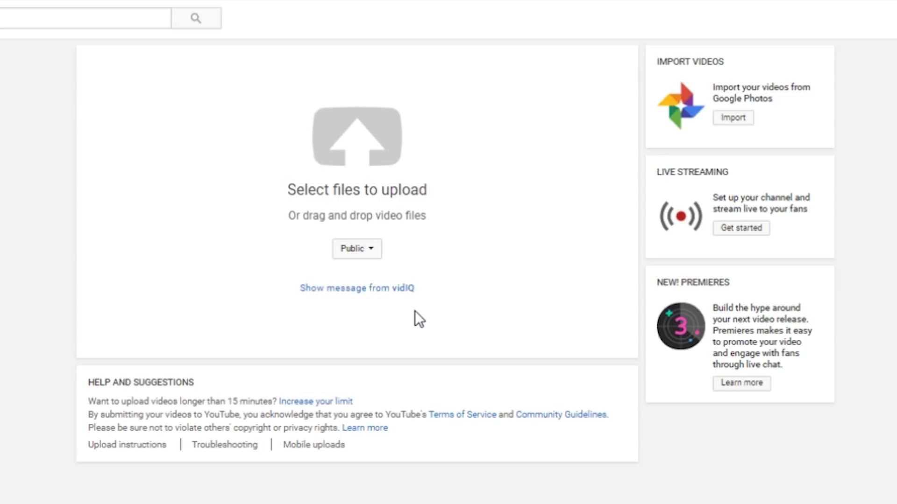
left_click(363, 257)
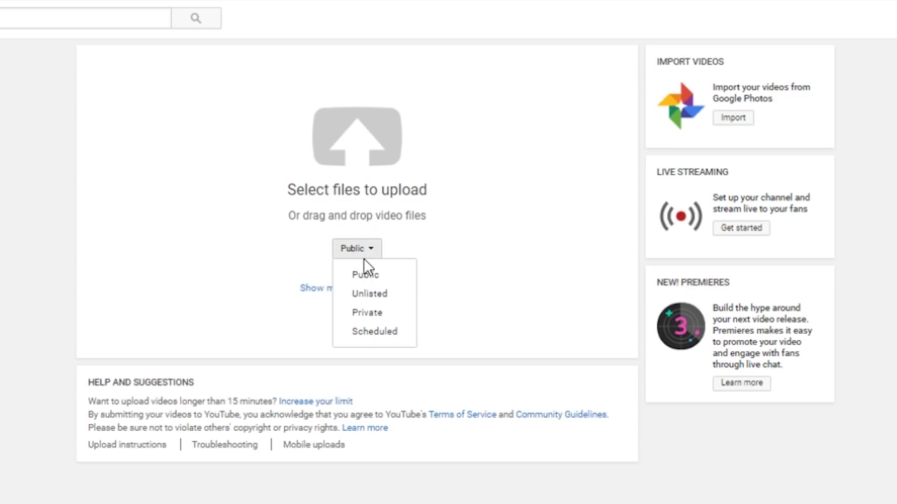
left_click(375, 294)
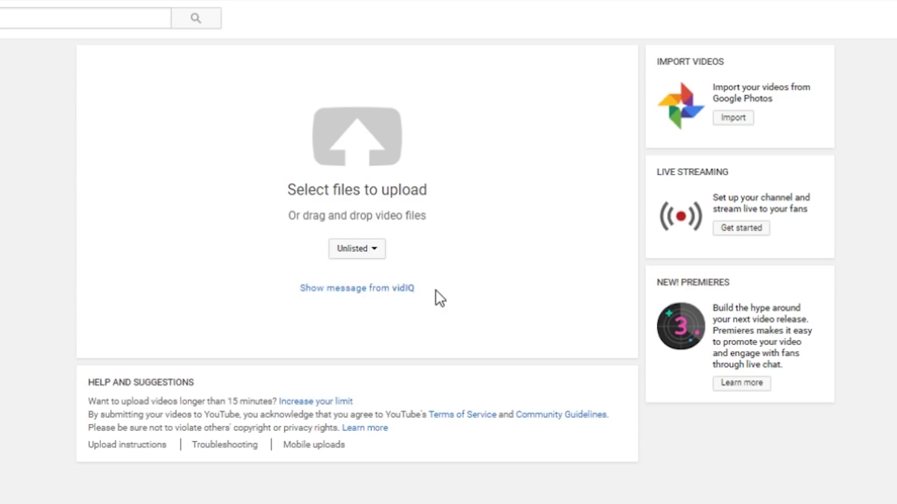
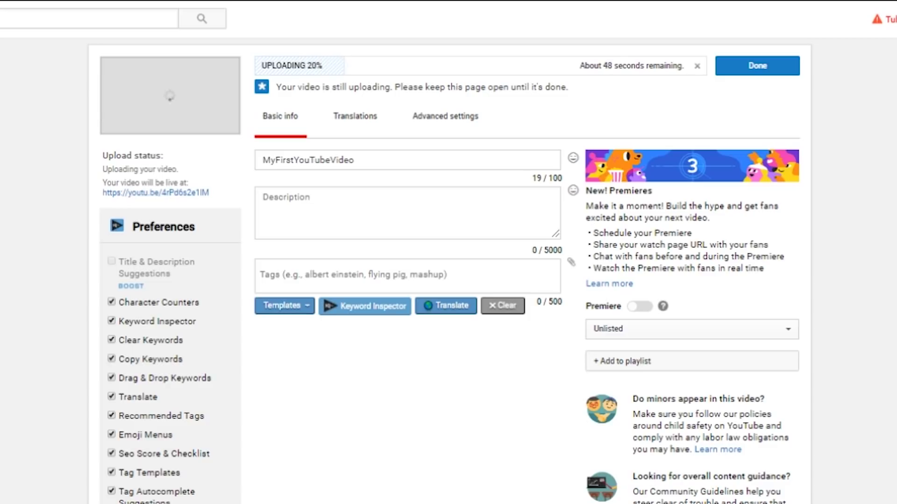
Review the visibility setting and the vidIQ SEO checklist on the uploading video's details page.
left_click(720, 330)
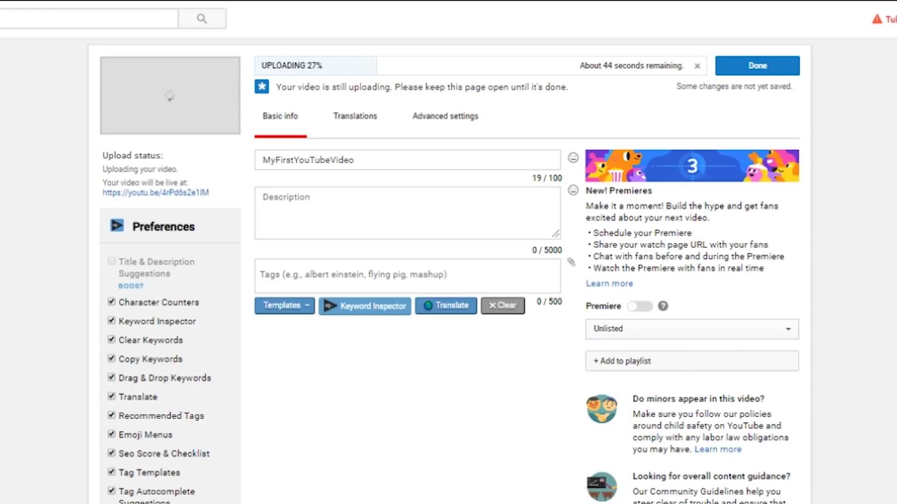
scroll(448, 271, "down", 1)
scroll(448, 270, "down", 10)
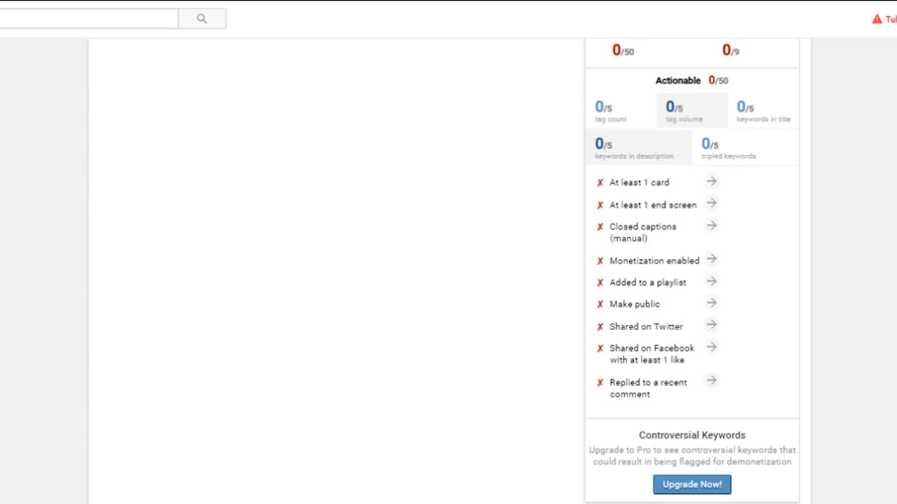
scroll(448, 271, "up", 12)
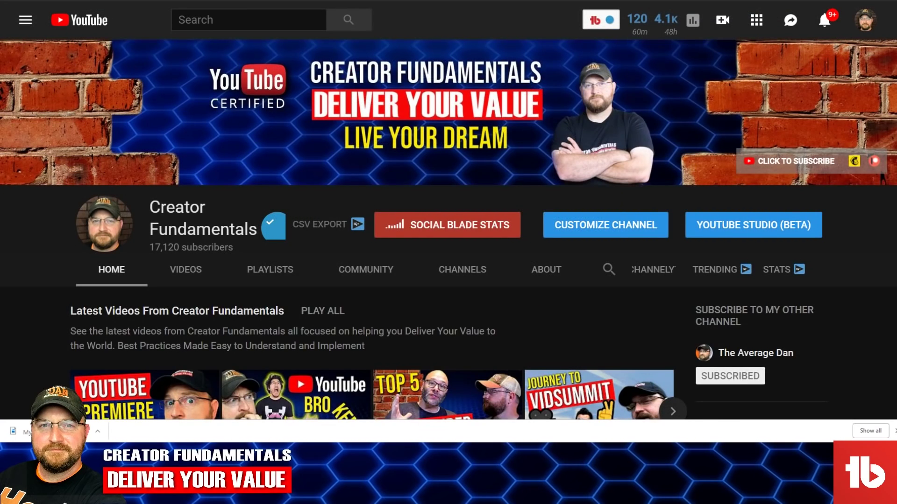
Look through the video sections, titles and thumbnails on the Creator Fundamentals channel's home page.
scroll(448, 230, "down", 2)
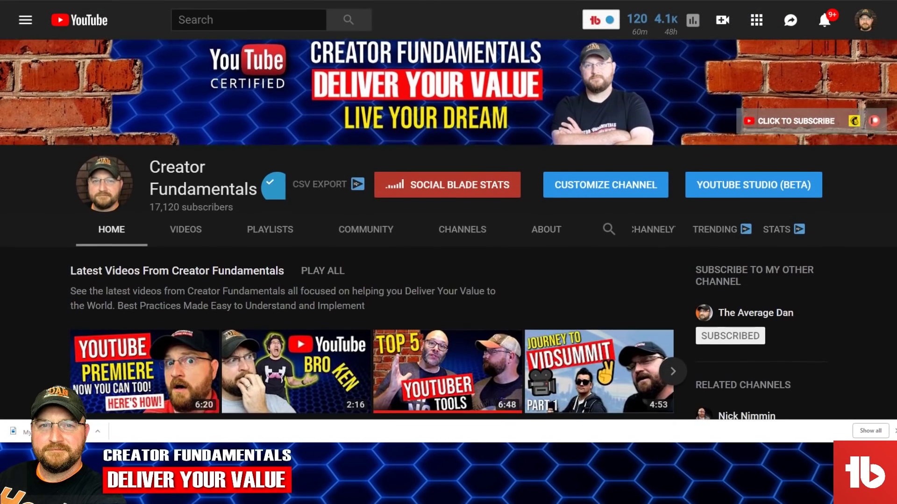
scroll(449, 230, "down", 3)
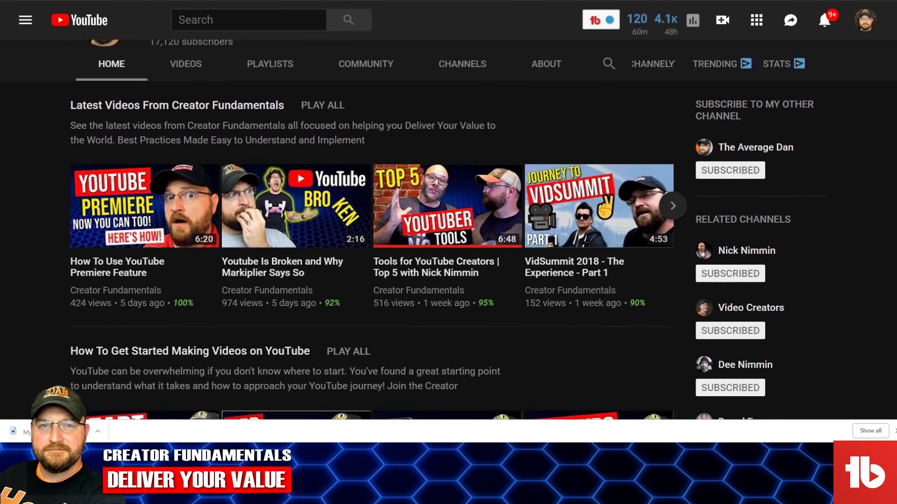
scroll(449, 229, "down", 3)
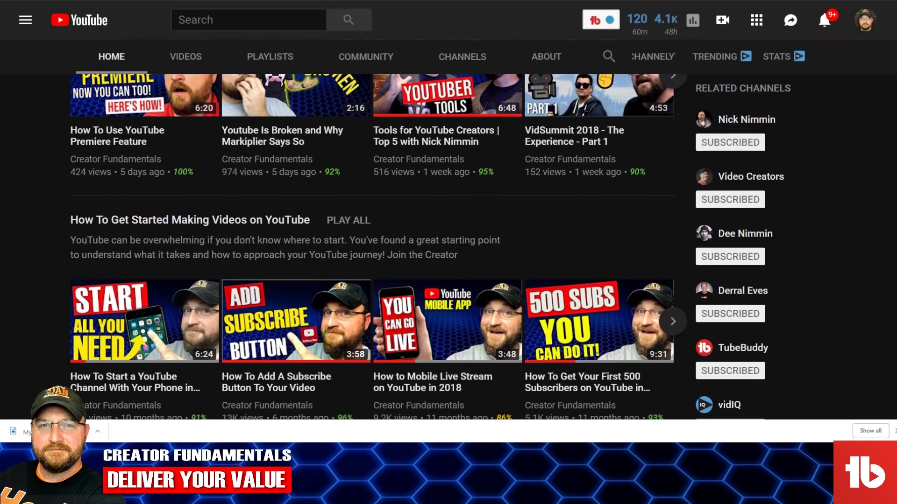
scroll(449, 230, "down", 4)
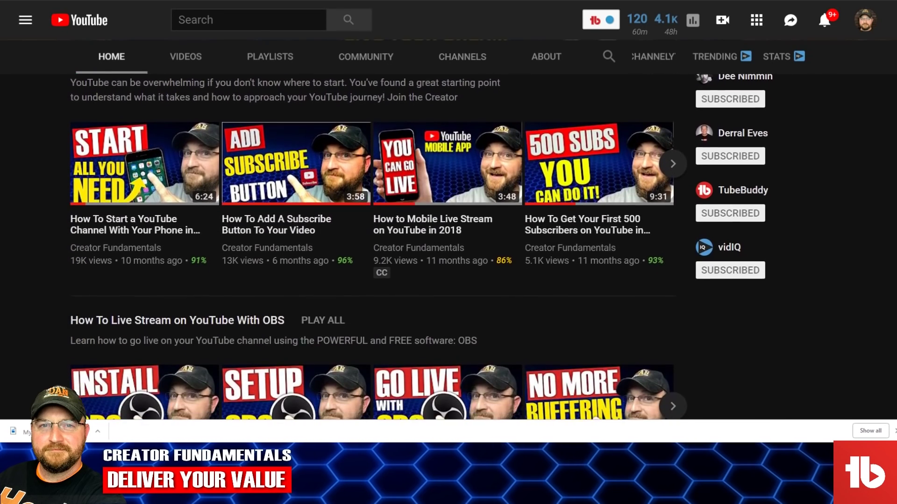
scroll(448, 230, "down", 4)
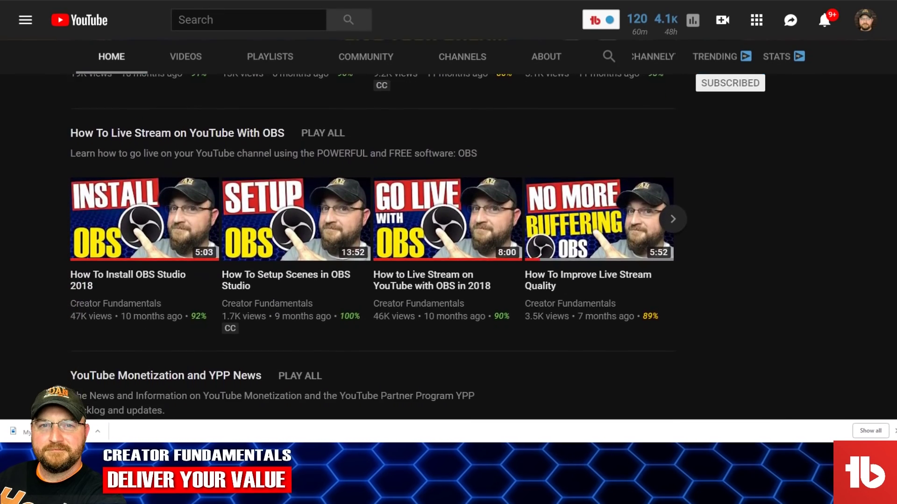
scroll(448, 229, "down", 6)
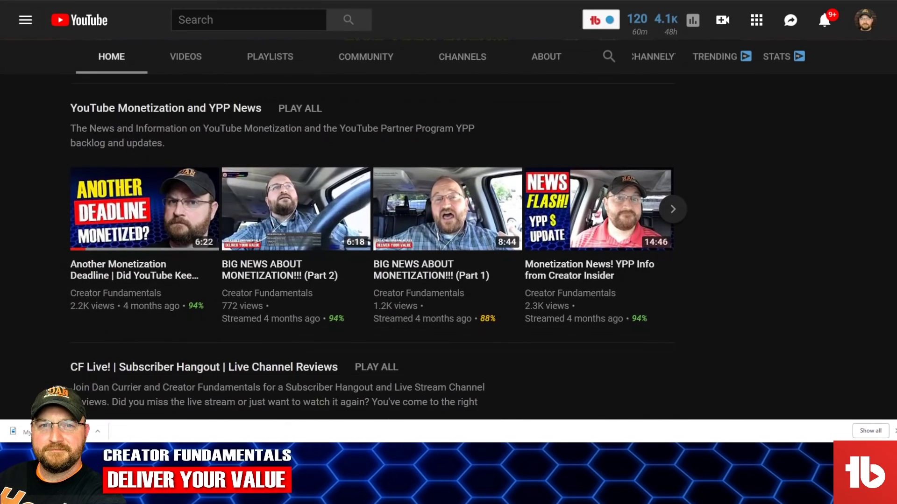
scroll(448, 230, "down", 6)
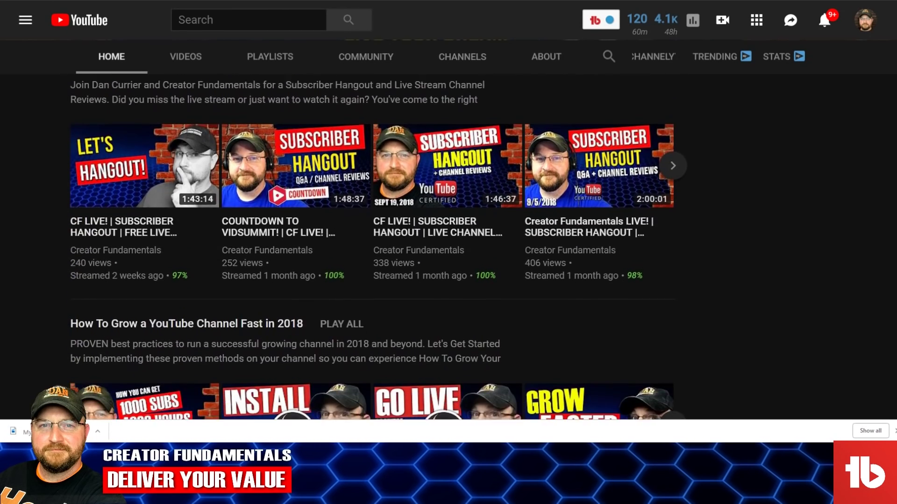
scroll(448, 230, "down", 3)
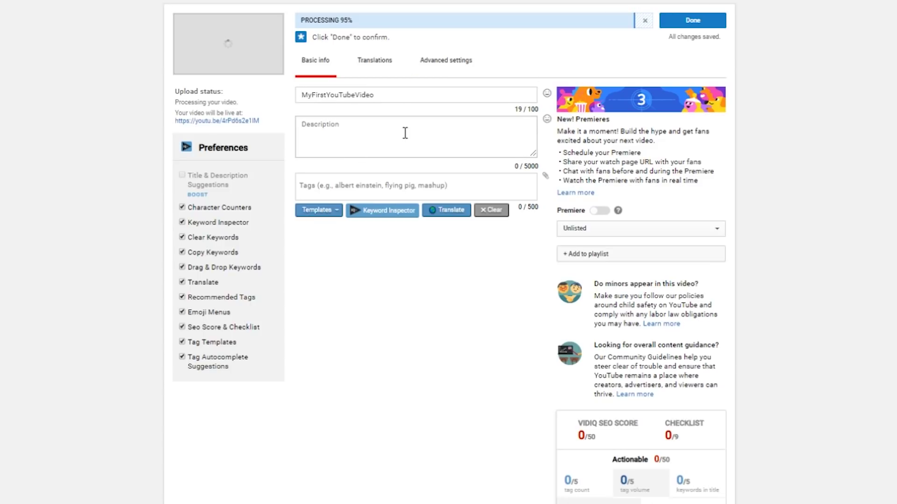
Edit the uploaded video's title to read "My First YouTube Video".
left_click_drag(400, 99, 275, 98)
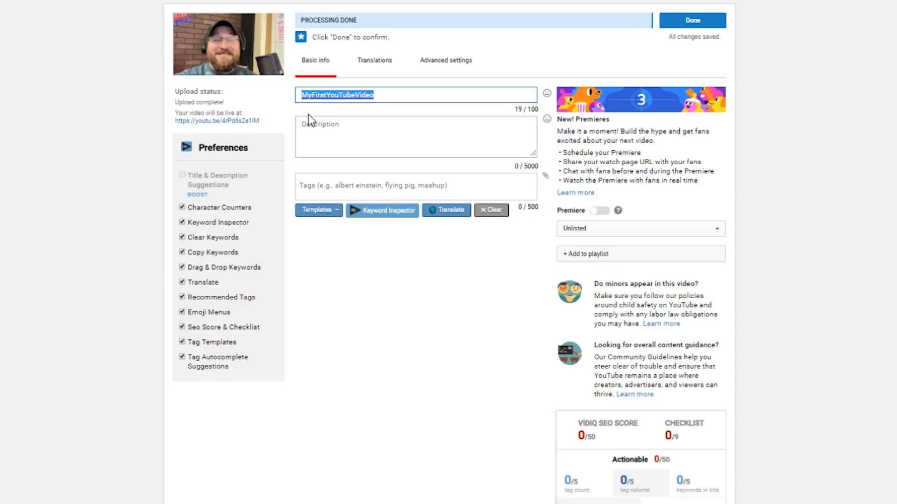
left_click(312, 99)
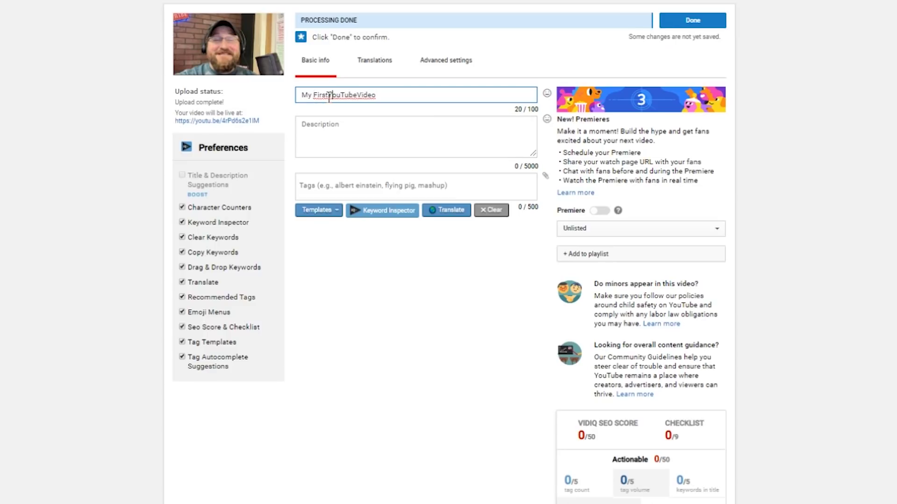
left_click(328, 96)
left_click(358, 98)
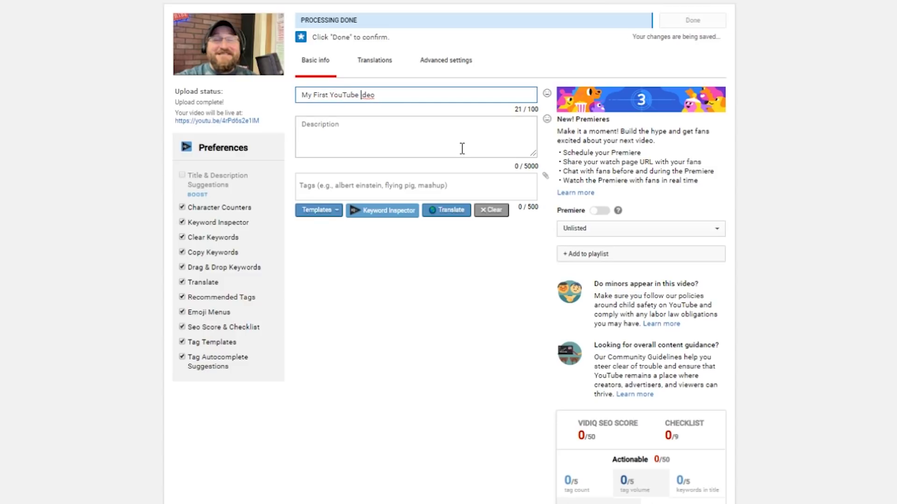
type("V")
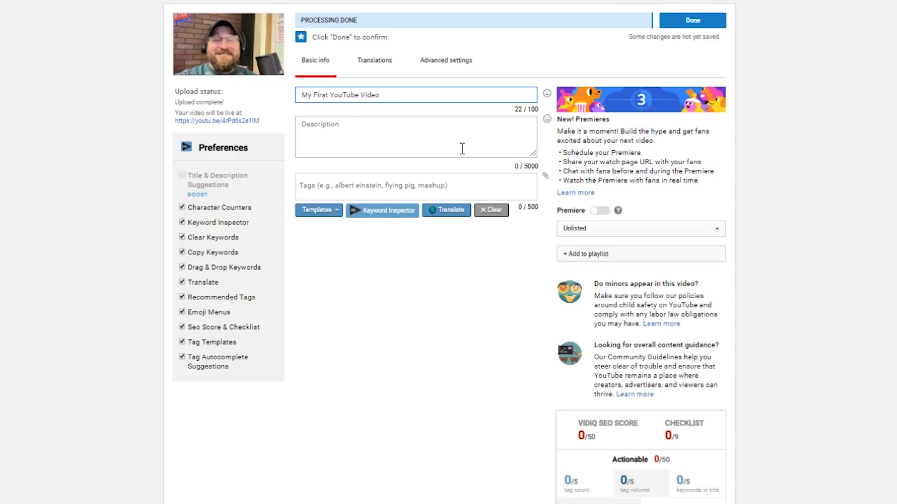
Enter "In this video I talk about" as the video's description.
left_click(456, 134)
type("In")
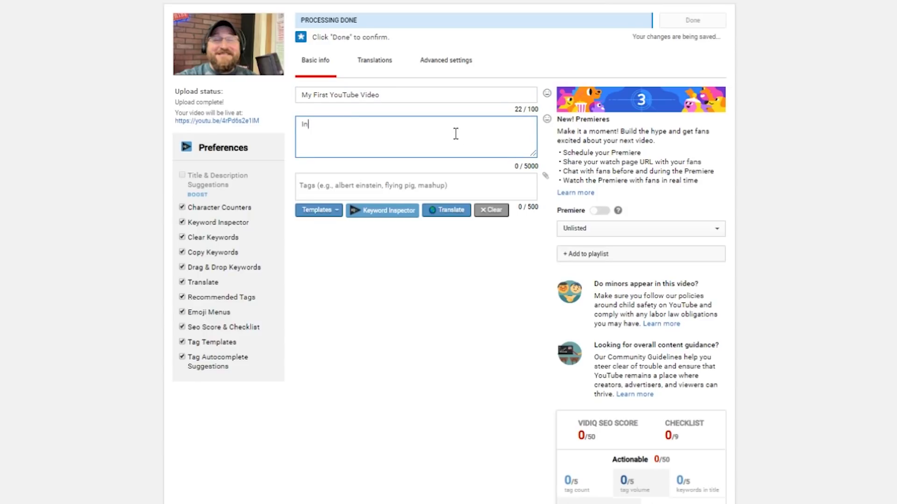
type(" this v")
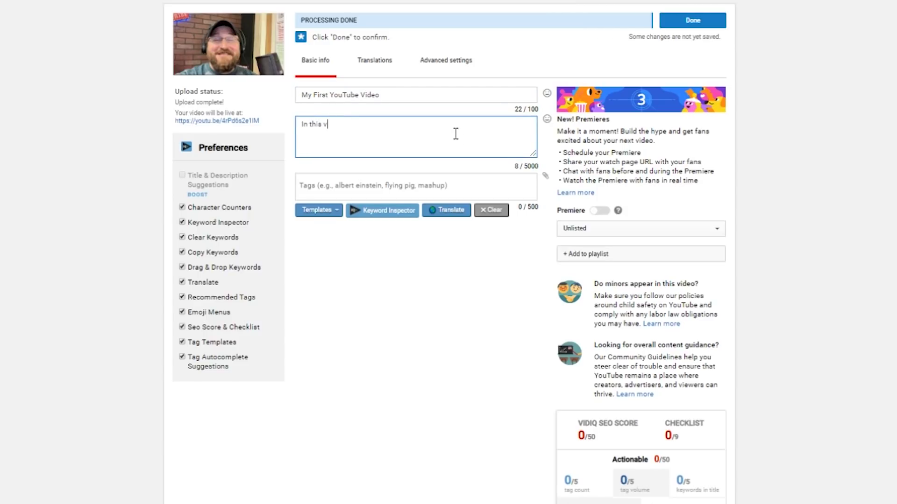
type("ideo I talk about")
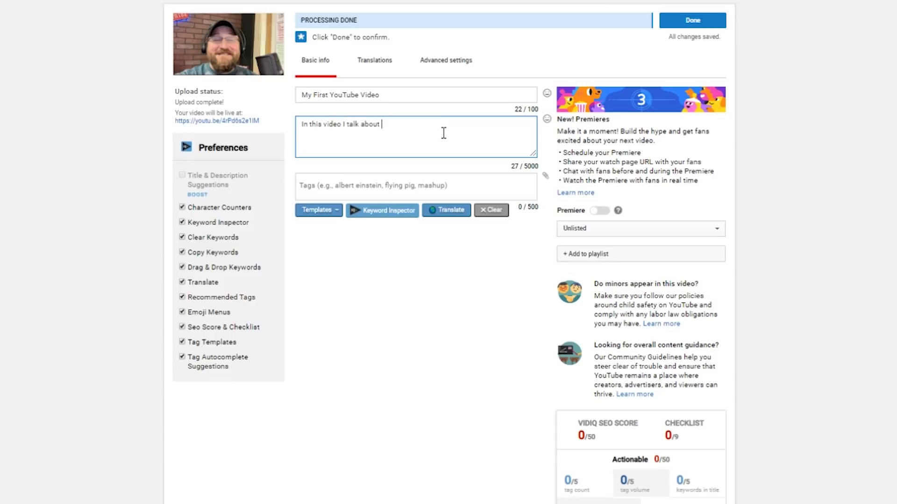
Copy the video title into the description as its first line, separated by a blank line from the existing text.
left_click_drag(397, 94, 278, 91)
key("ctrl+c")
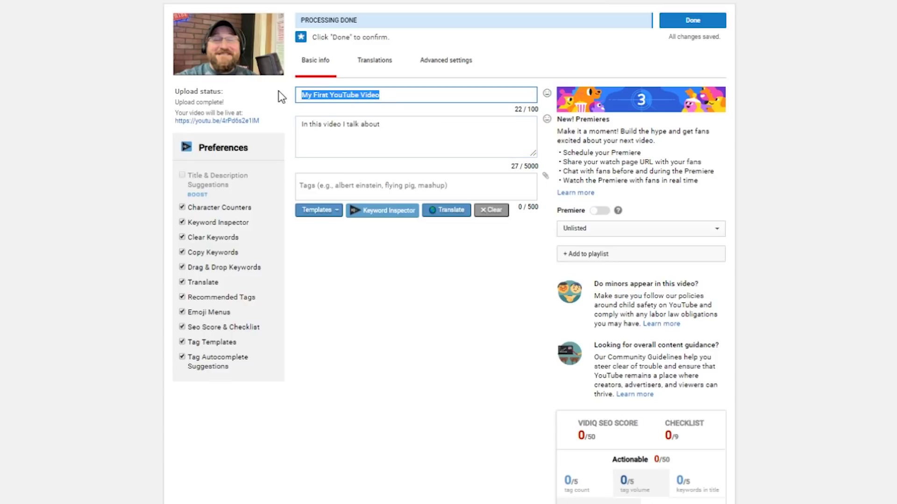
left_click(302, 127)
key("Return")
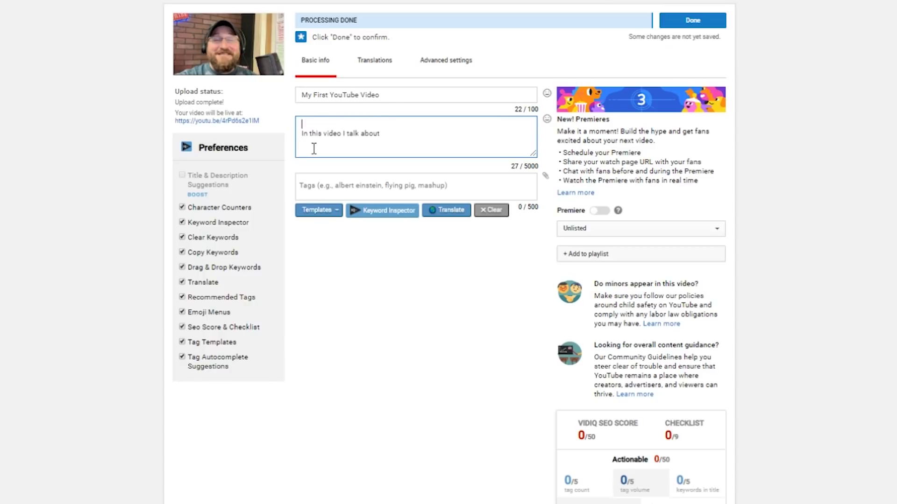
key("ctrl+v")
key("Return")
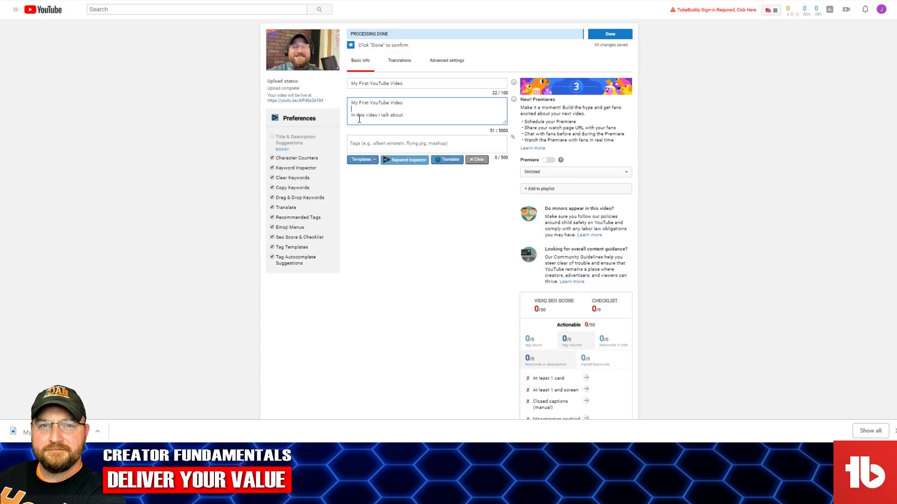
Add the tag "My first video" to the uploaded video.
left_click(464, 141)
type("My first video")
key("Return")
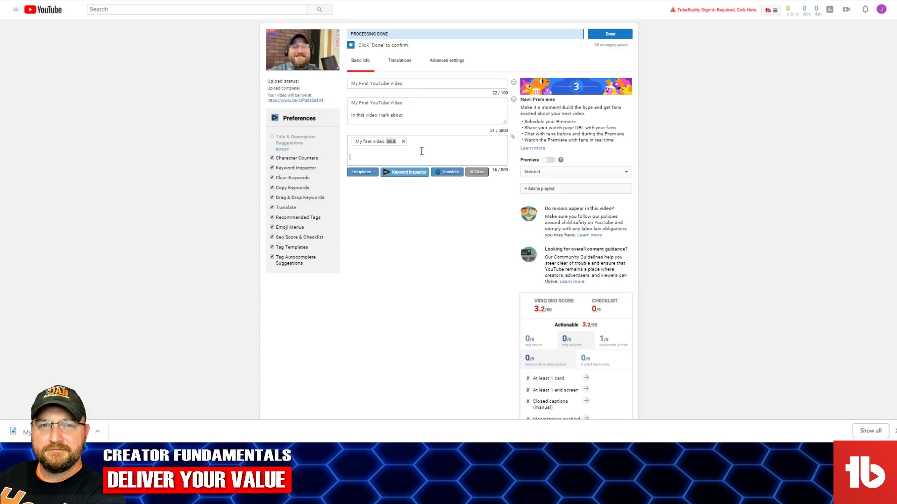
Complete the description's last sentence by adding "this being my first video.".
left_click(438, 117)
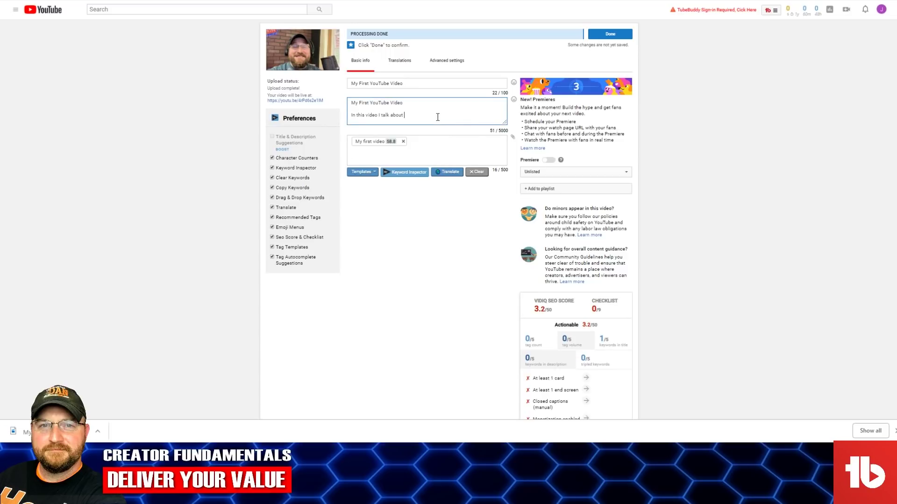
type("this being my first video.")
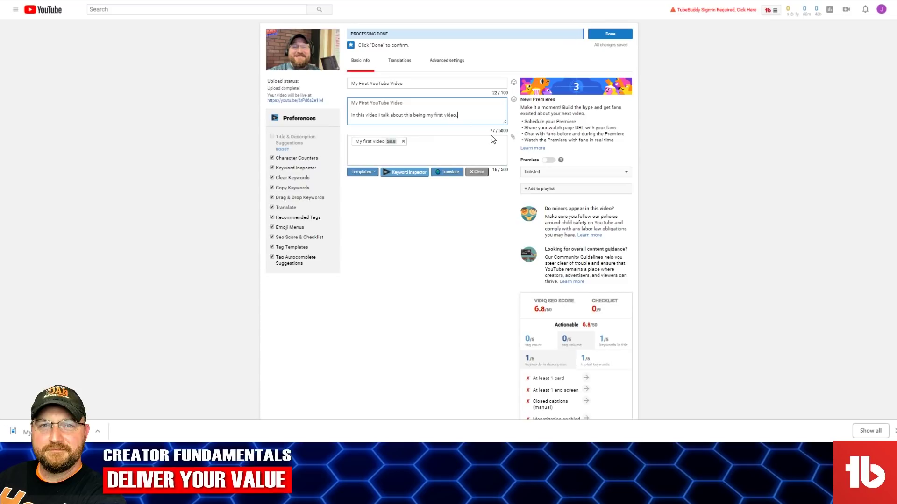
Create an unlisted playlist named "My Personal Vlogs" and assign the uploaded video to it.
left_click(571, 188)
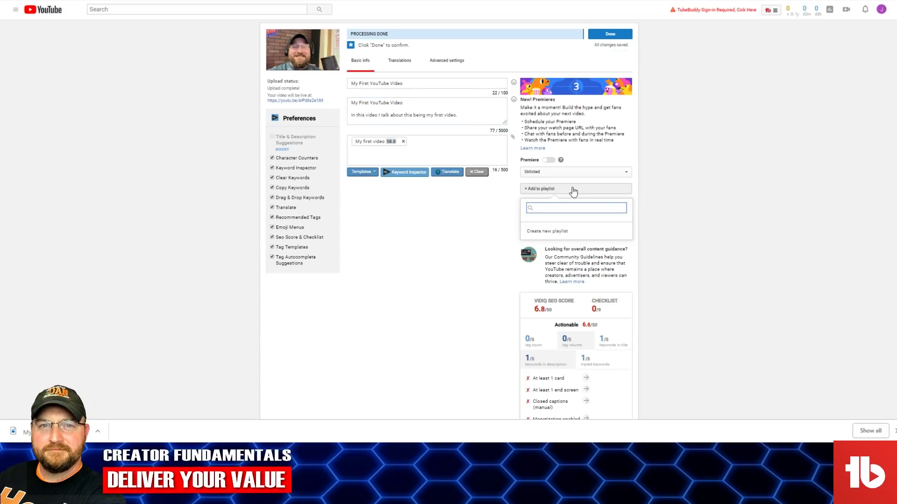
left_click(562, 235)
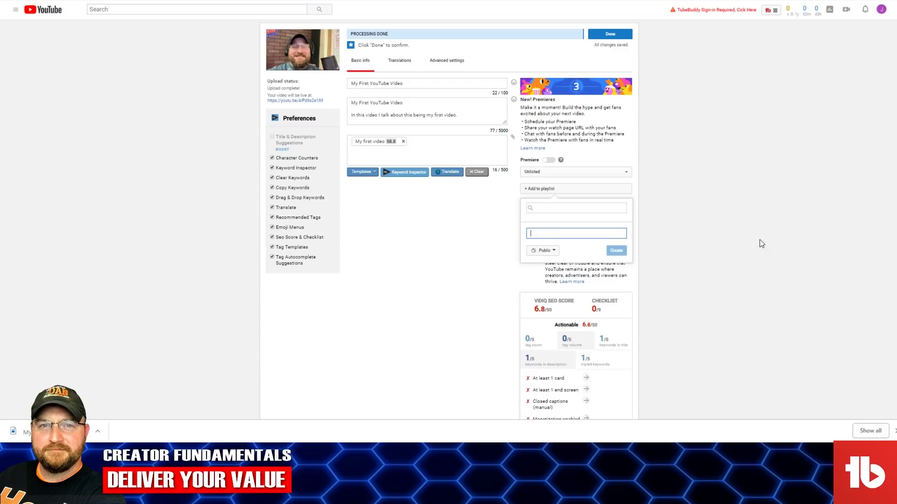
type("My Personal Vlogs")
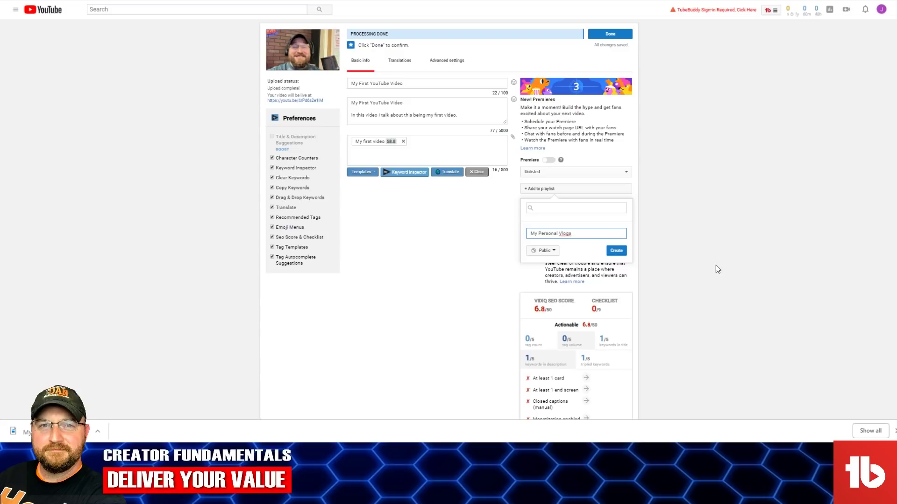
left_click(544, 250)
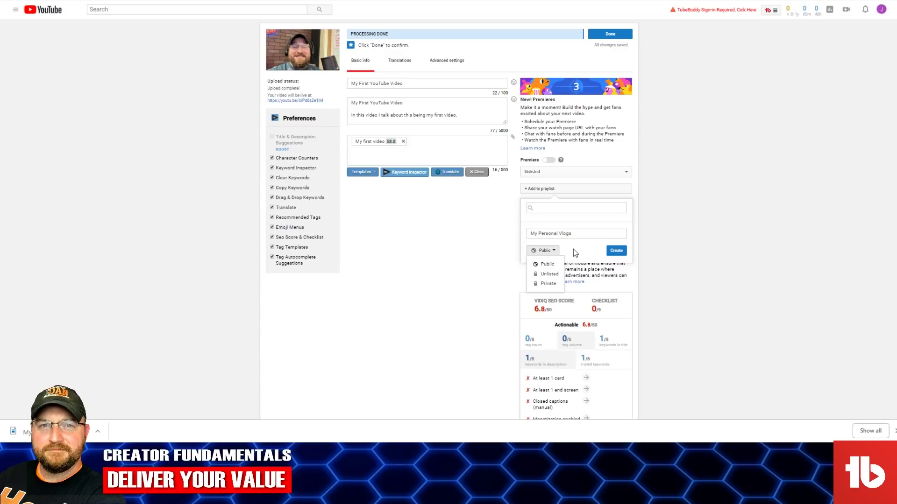
left_click(549, 274)
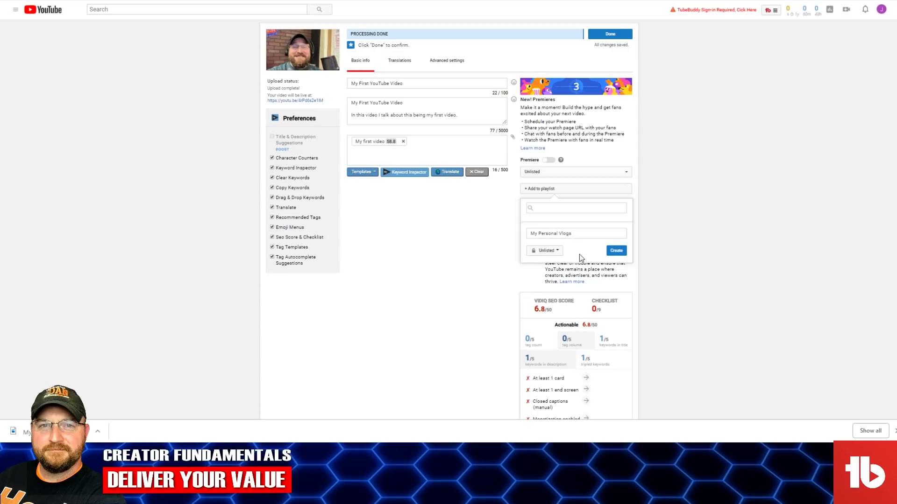
left_click(616, 251)
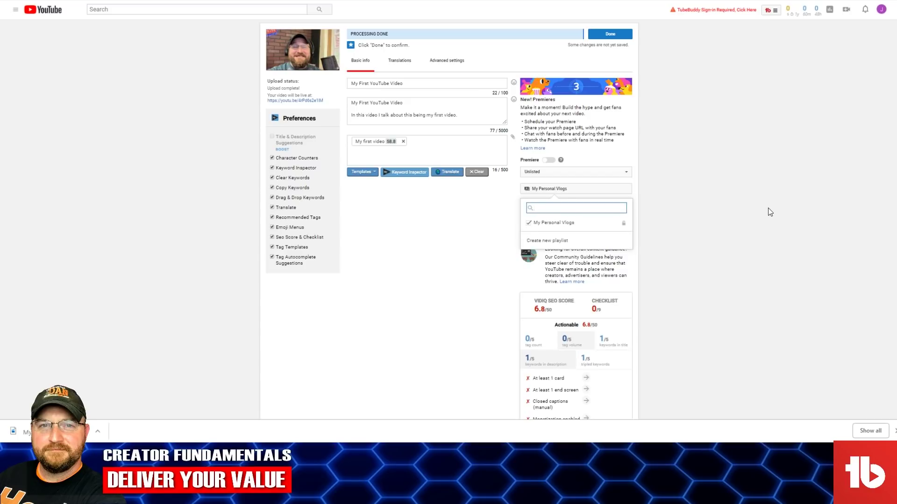
left_click(561, 188)
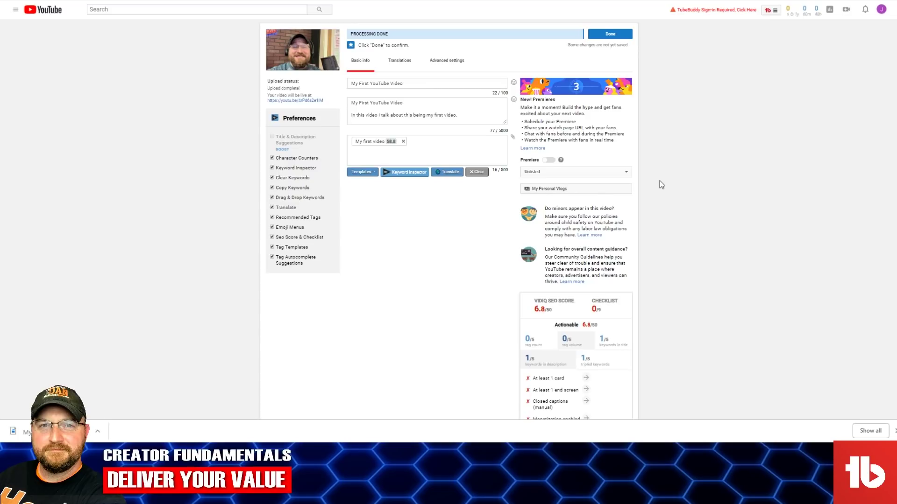
Set the middle of the three suggested images as the video's thumbnail.
scroll(660, 181, "down", 5)
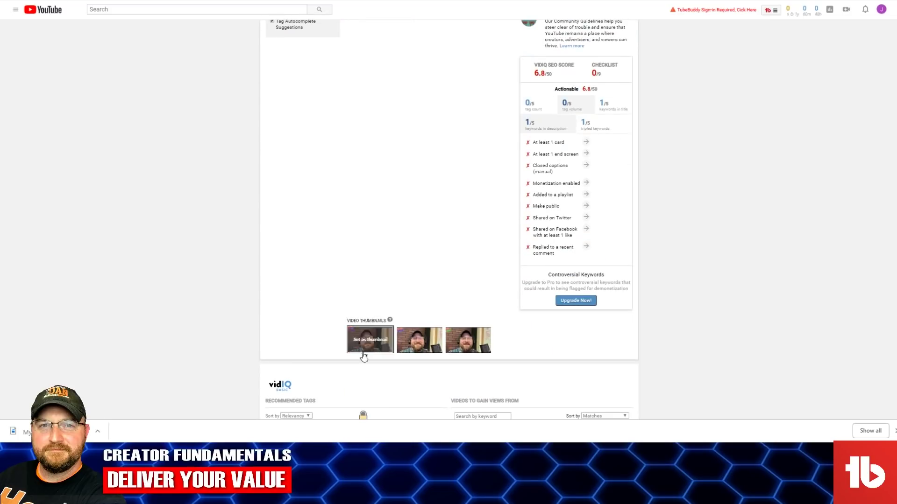
mouse_move(434, 340)
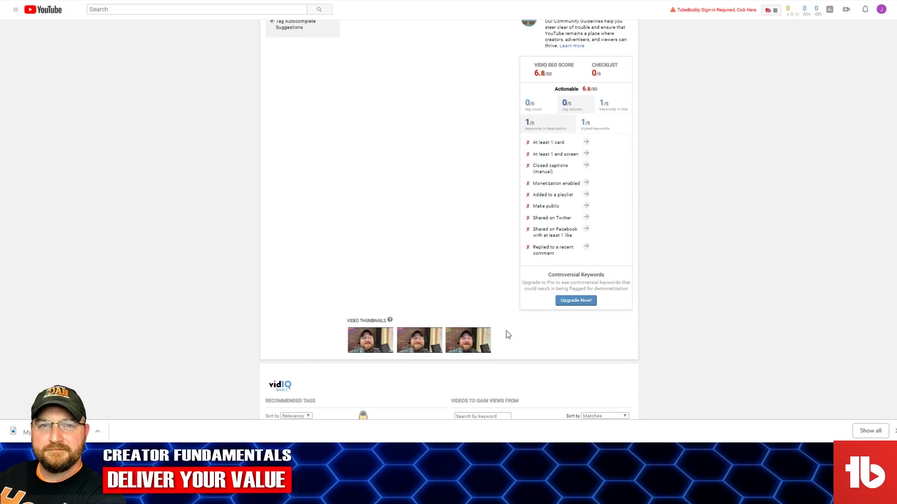
left_click(425, 345)
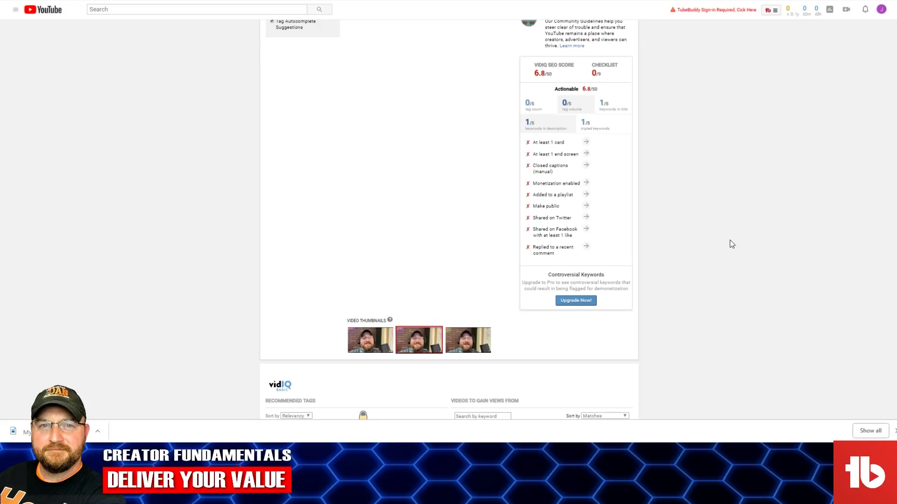
scroll(732, 245, "up", 5)
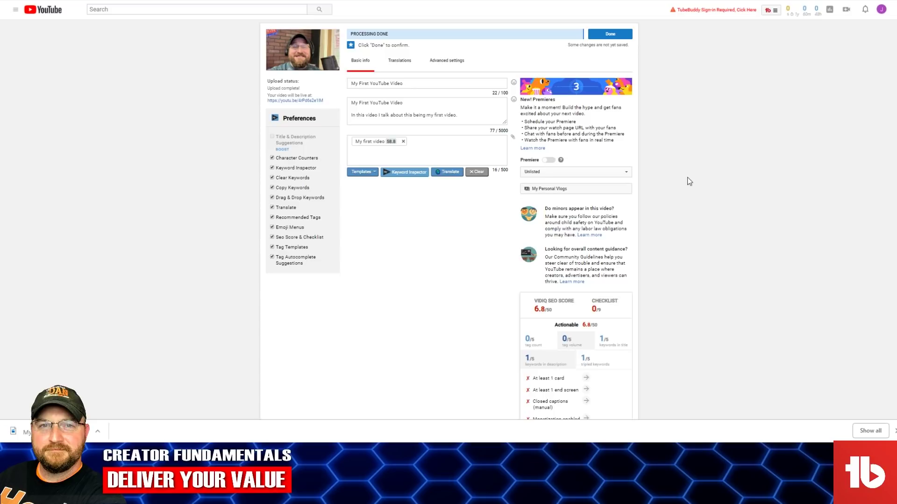
Look at the options for translating the video's title and description into another language.
left_click(408, 68)
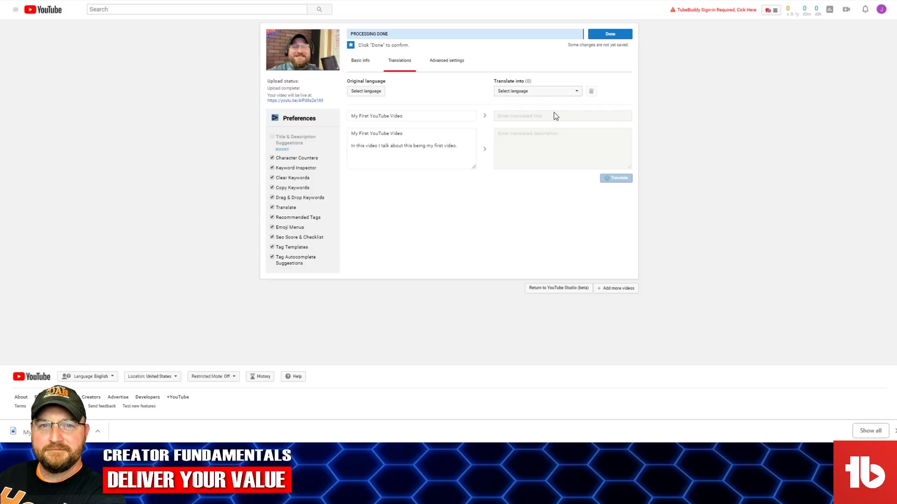
left_click(539, 92)
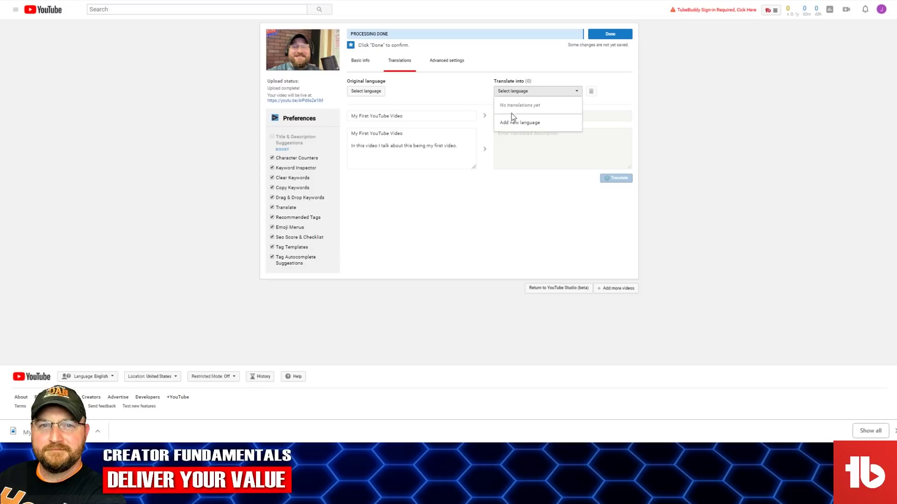
left_click(517, 159)
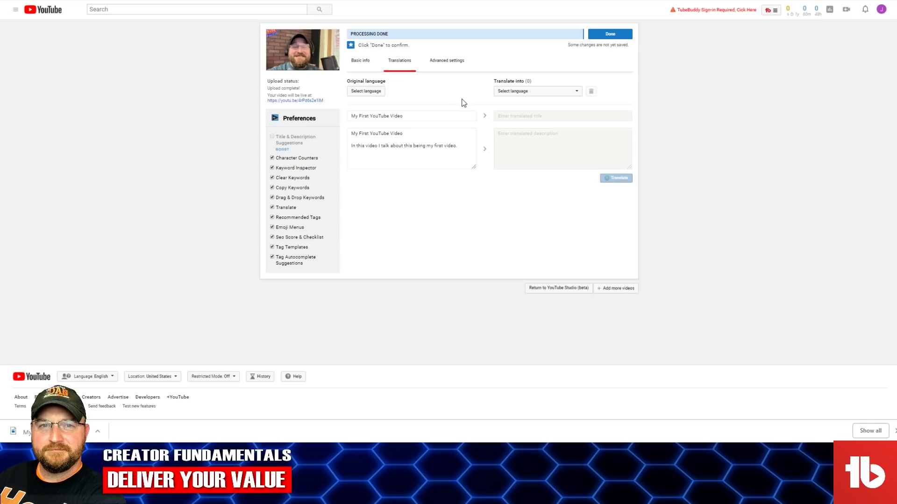
Set the video language to English in the video's advanced settings.
left_click(451, 64)
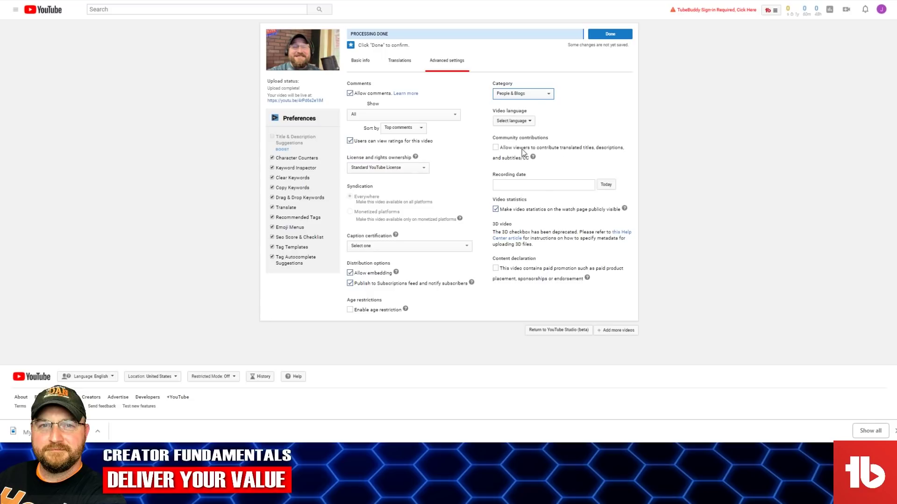
left_click(527, 123)
left_click(525, 136)
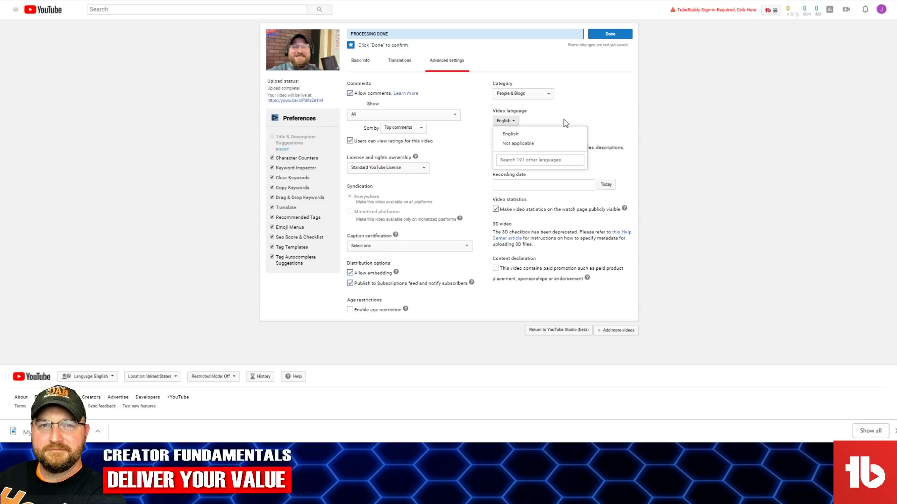
left_click(615, 132)
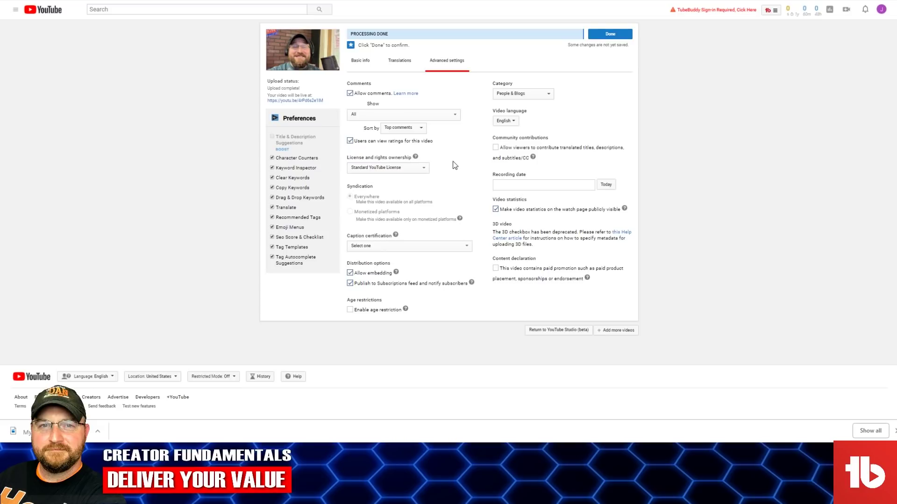
Review the available license and rights ownership options for the video.
left_click(417, 170)
left_click(443, 188)
left_click(427, 170)
left_click(450, 177)
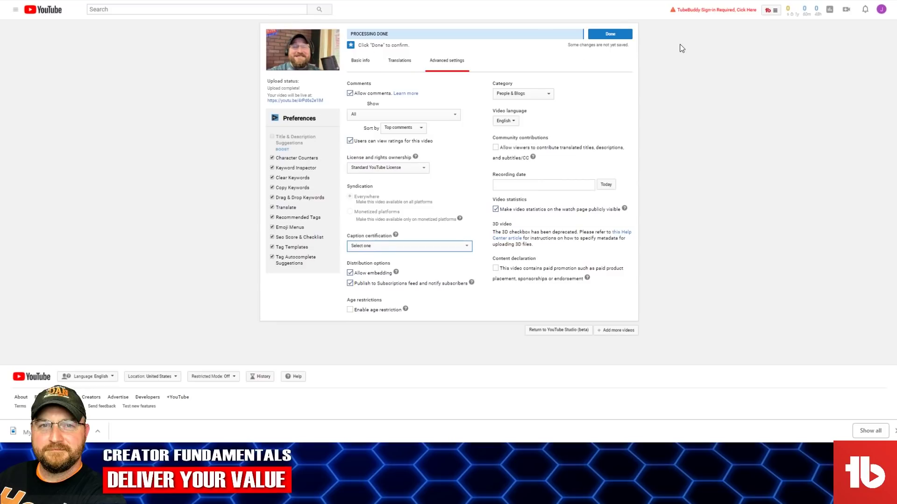
Review the video's basic information once more and confirm the upload as done.
left_click(360, 60)
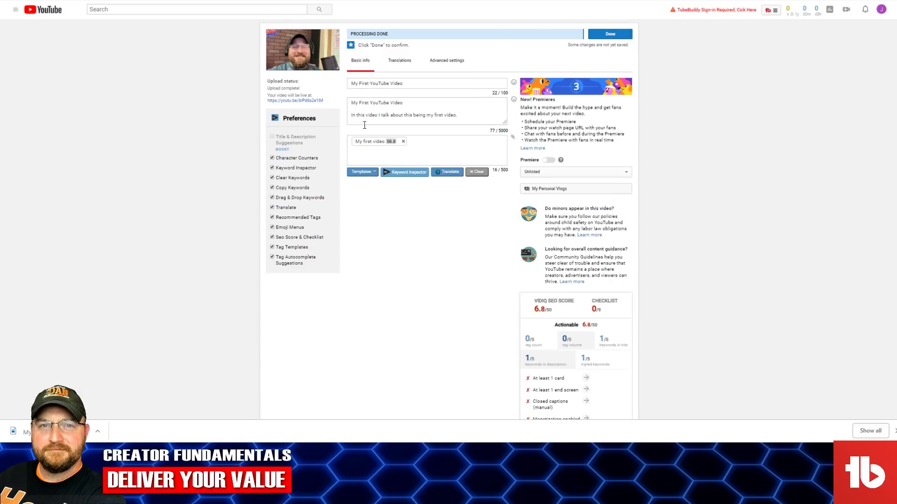
scroll(673, 231, "down", 10)
scroll(670, 237, "up", 10)
left_click(610, 38)
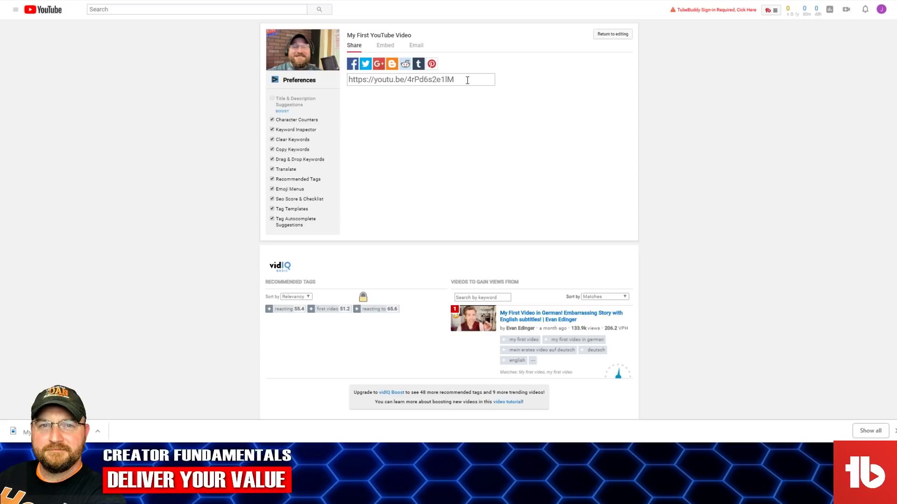
Open the uploaded video's watch page, pause playback and expand the full description to check it.
left_click(397, 37)
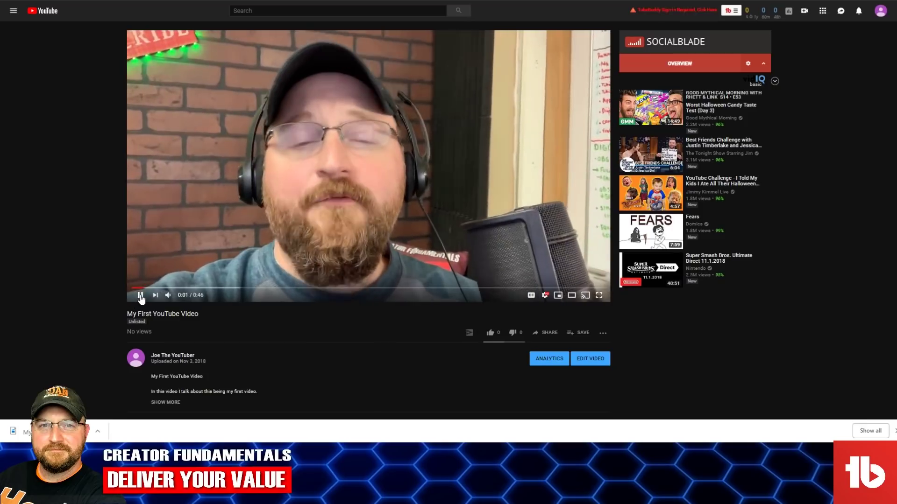
left_click(416, 280)
scroll(419, 309, "down", 1)
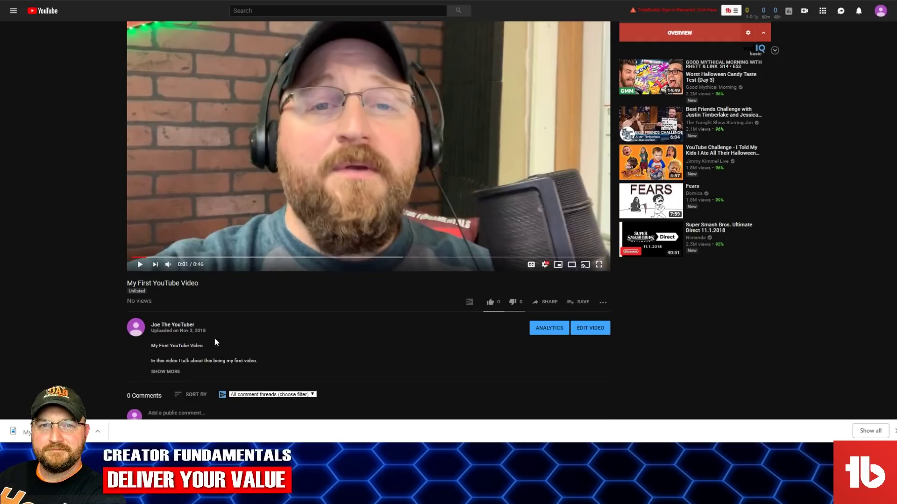
scroll(208, 347, "down", 1)
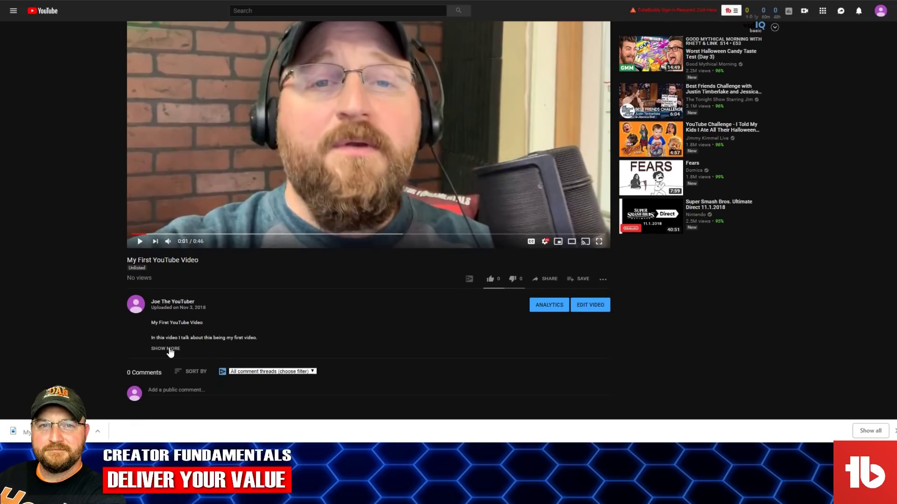
left_click(170, 349)
scroll(316, 317, "down", 1)
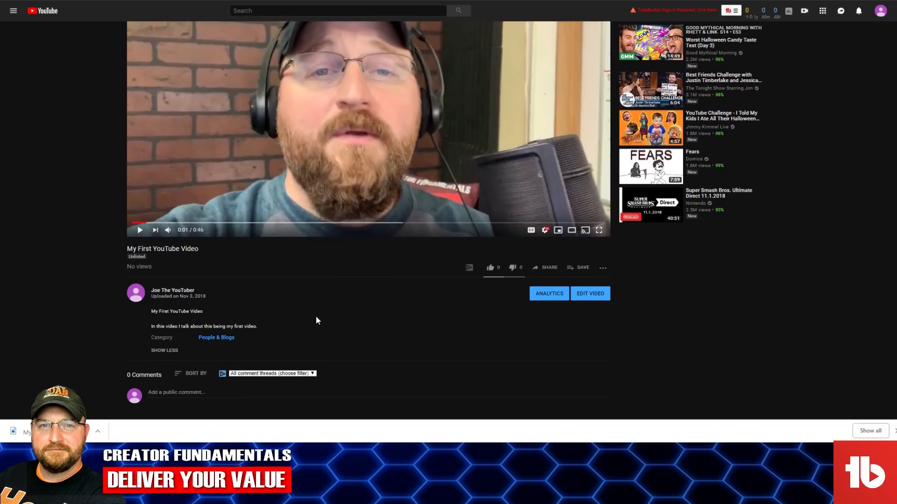